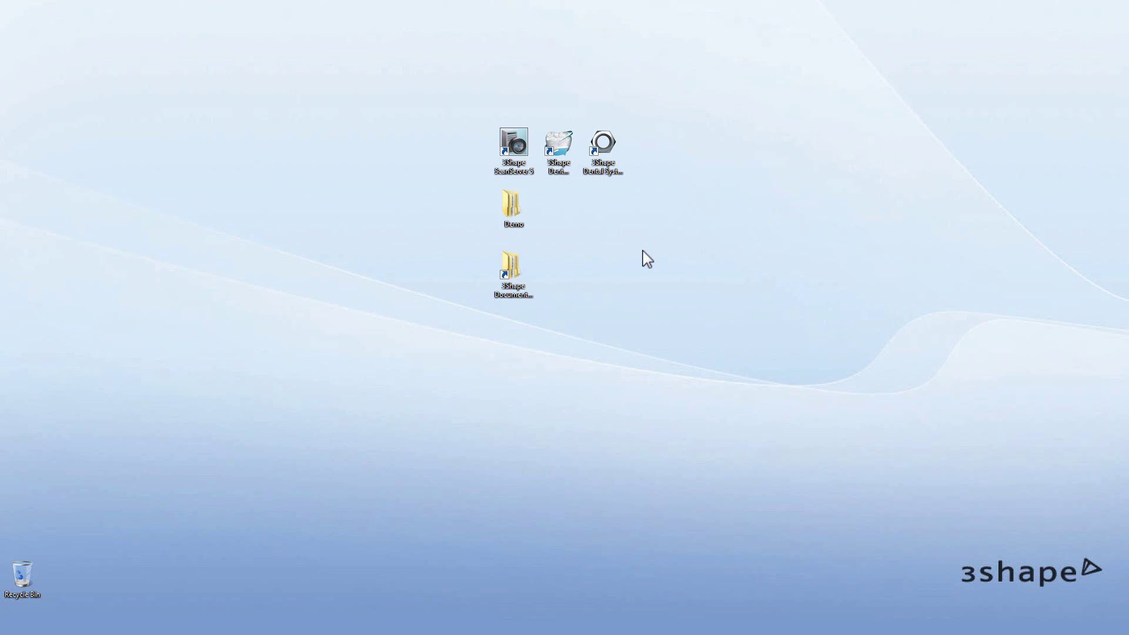
Launch 3Shape Dental Manager from its desktop icon to see the order list.
left_click(559, 159)
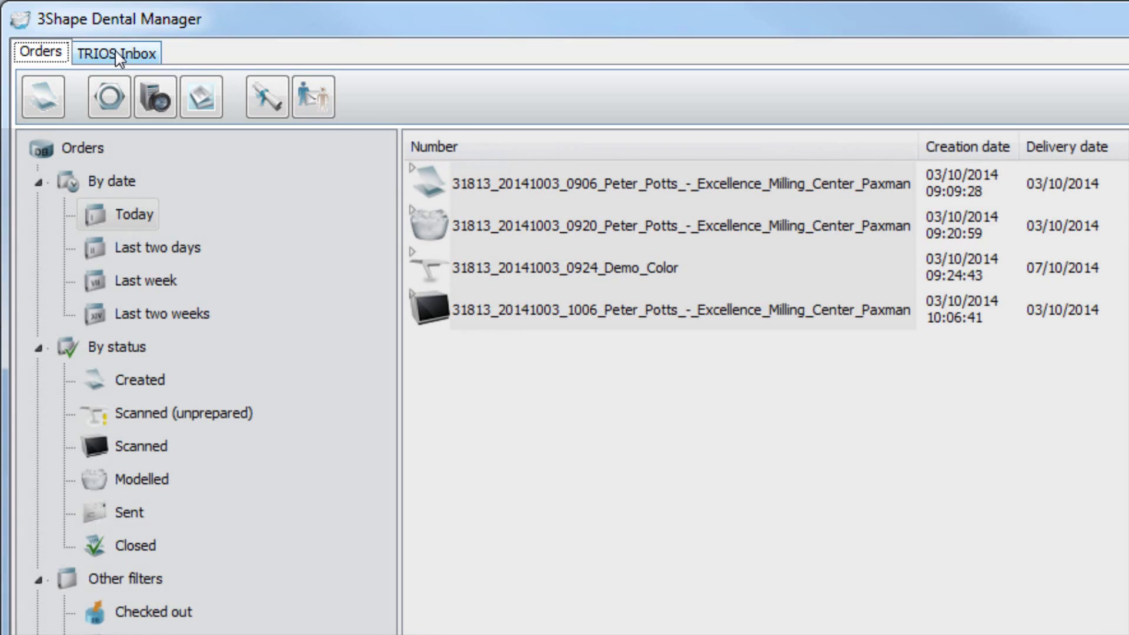
left_click(117, 53)
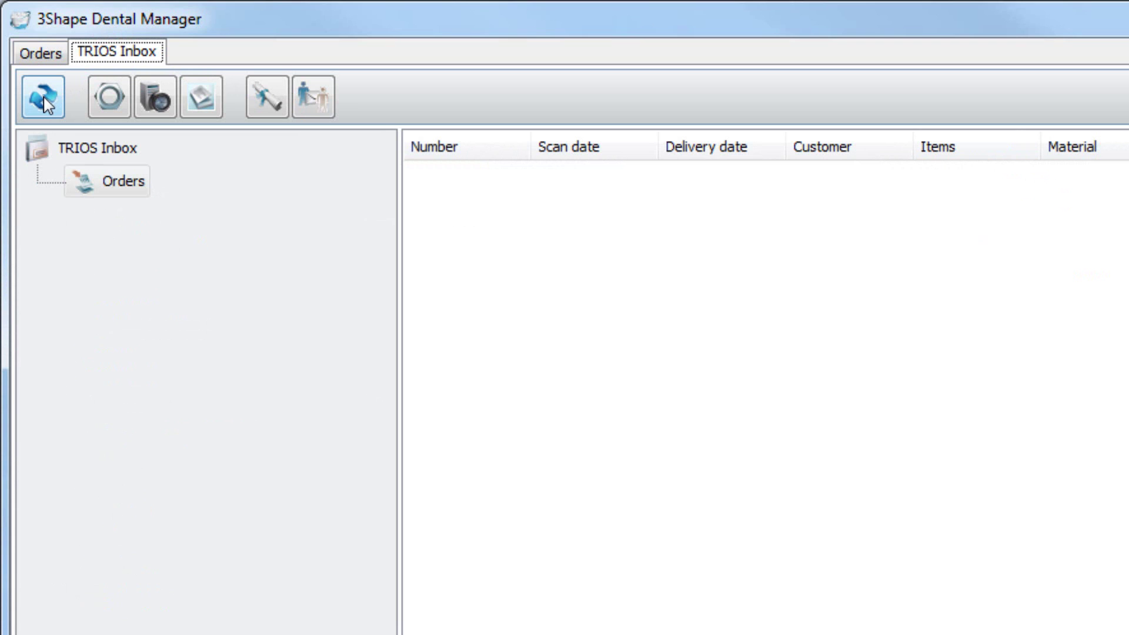
left_click(42, 55)
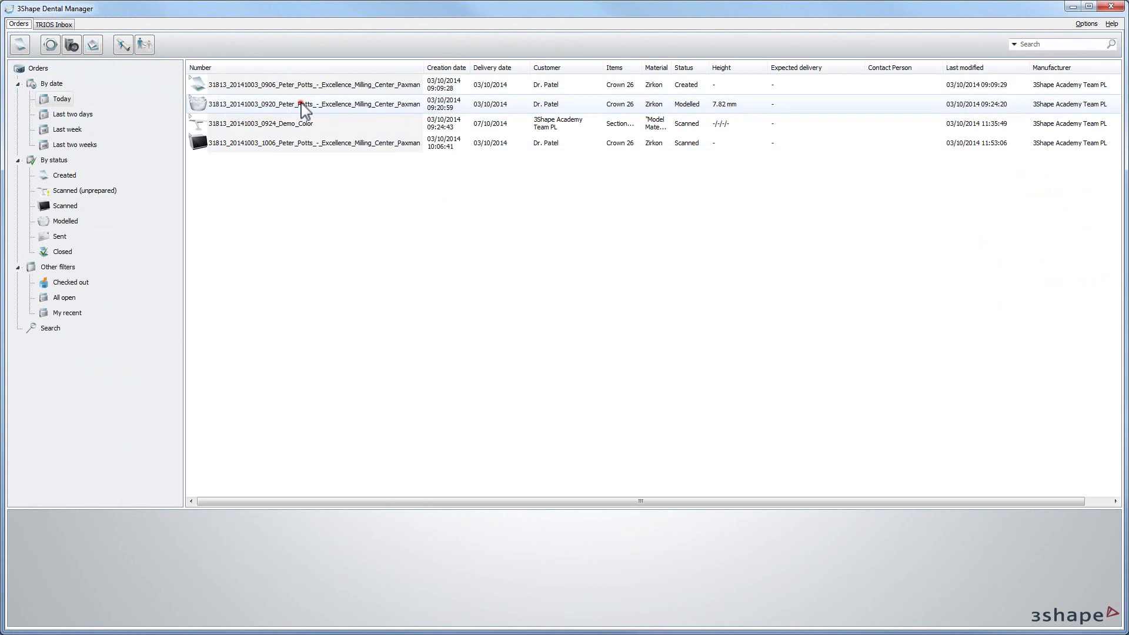
Preview the modelled order, then the Demo_Color scanned order created at 10:06.
left_click(302, 108)
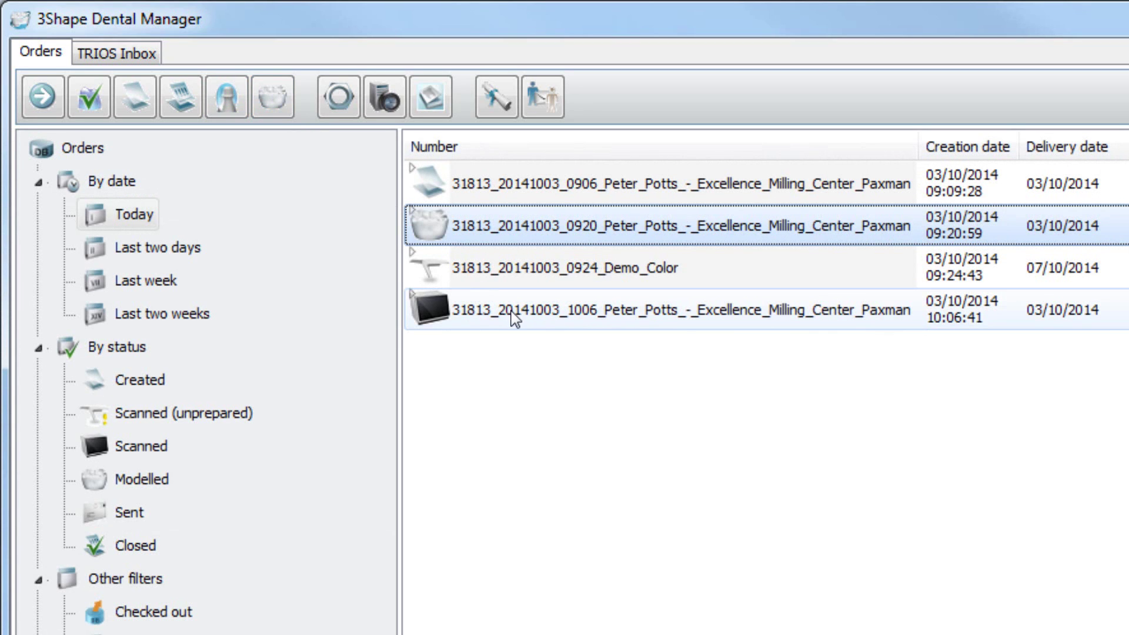
left_click(514, 317)
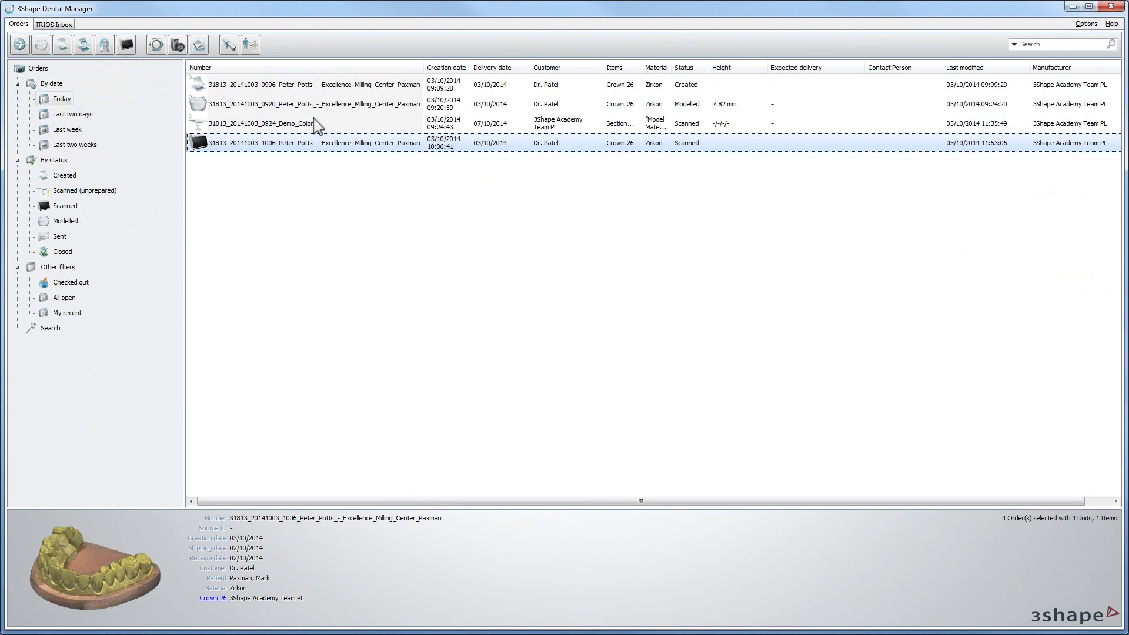
right_click(323, 125)
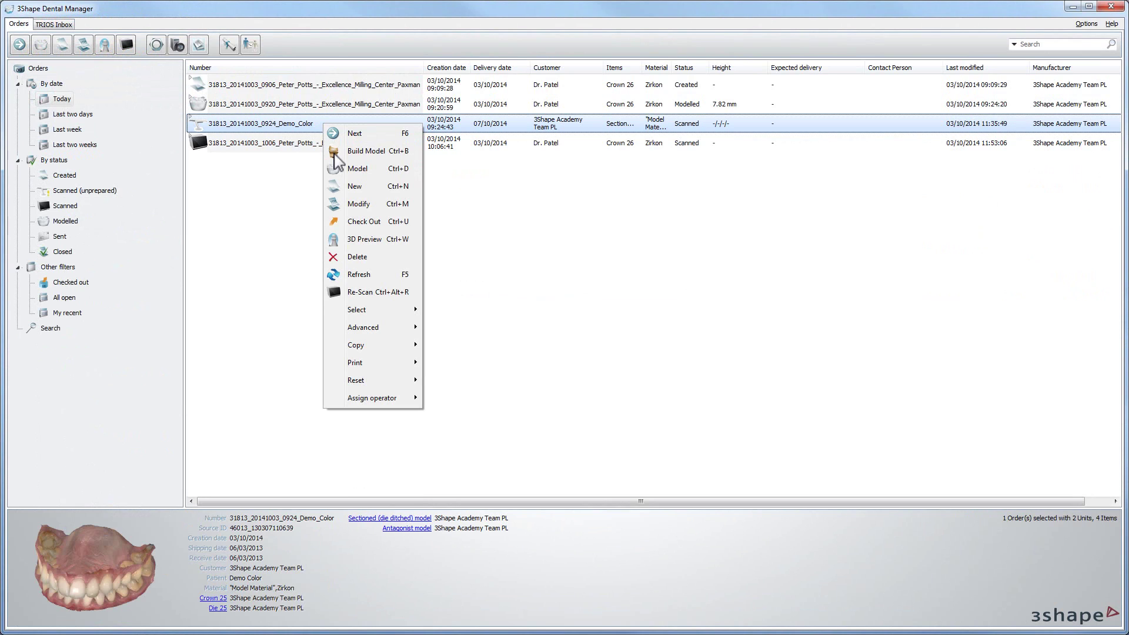
right_click(325, 85)
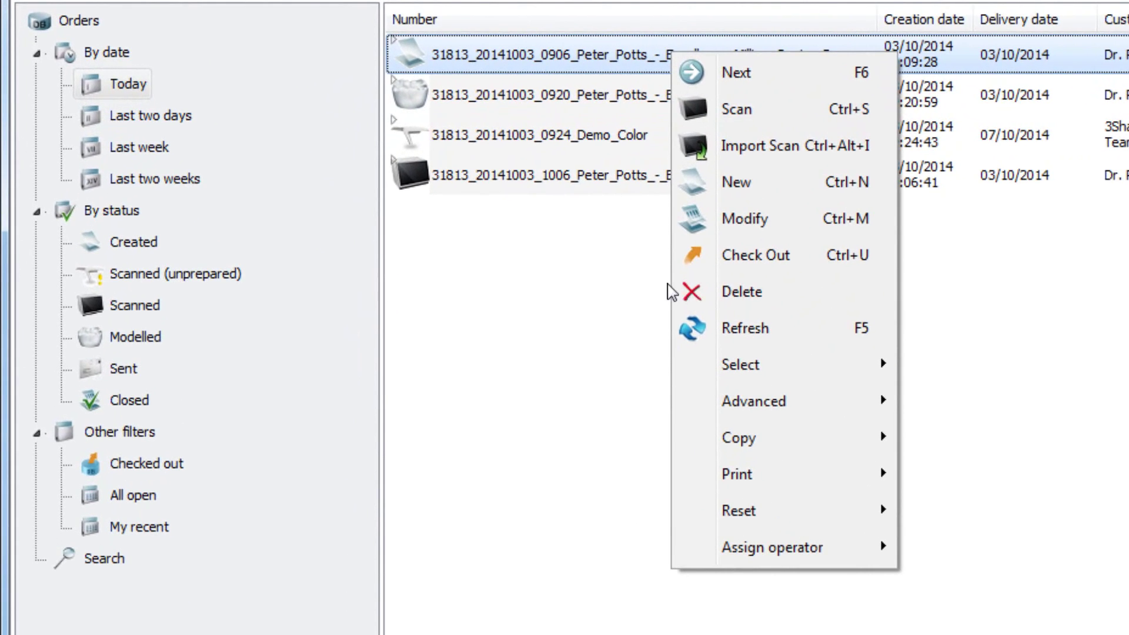
left_click(130, 91)
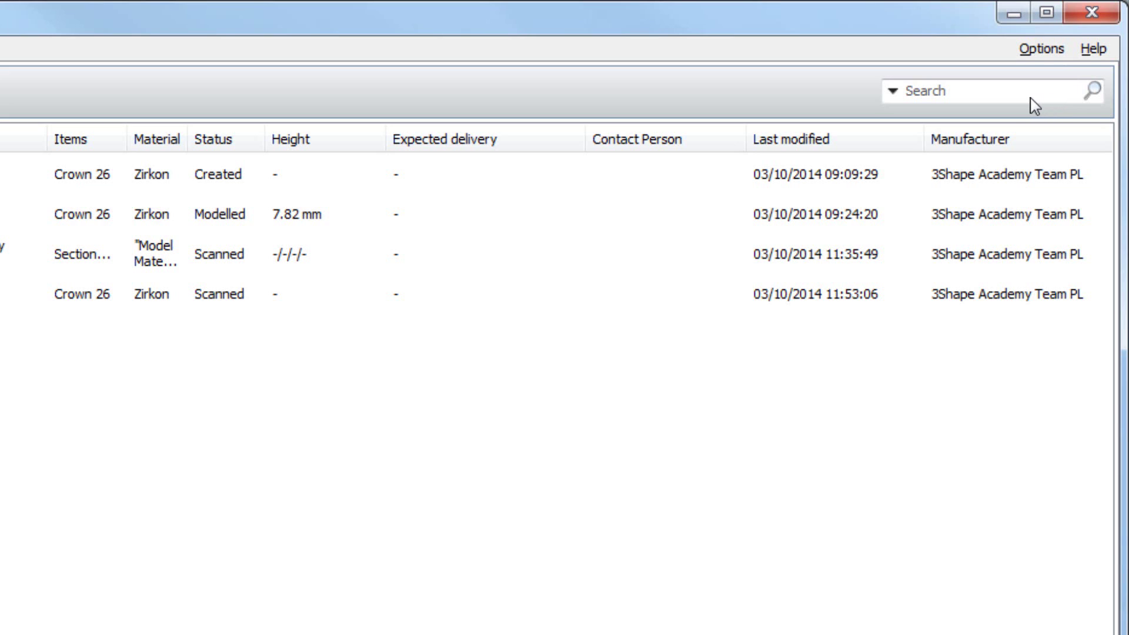
left_click(893, 92)
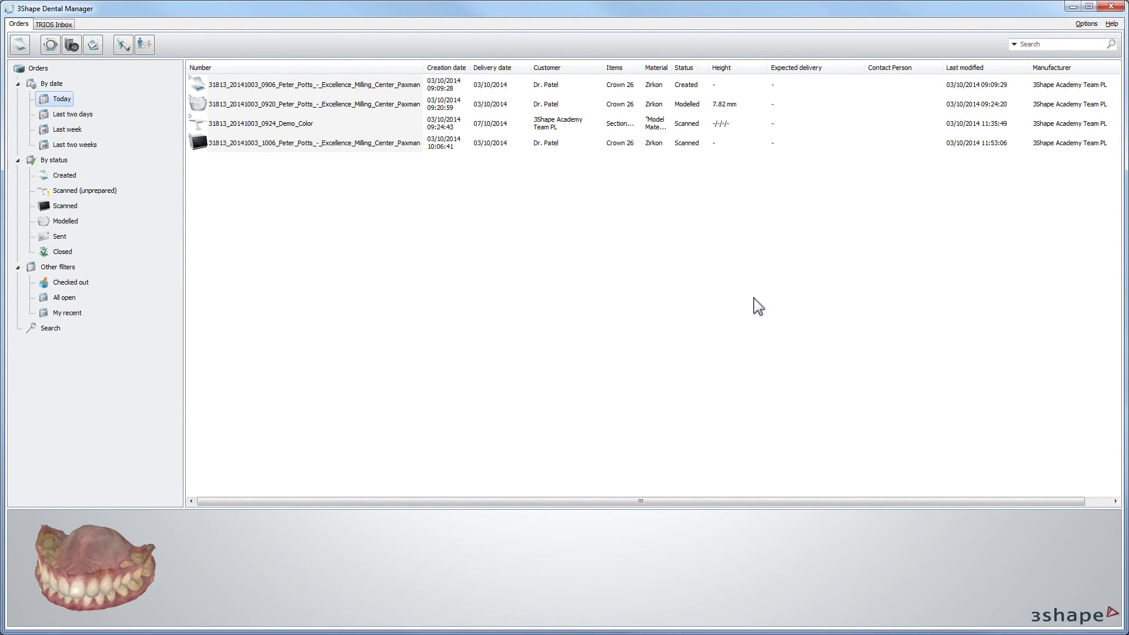
Move the Items column in front of Customer in the order list.
right_click(273, 68)
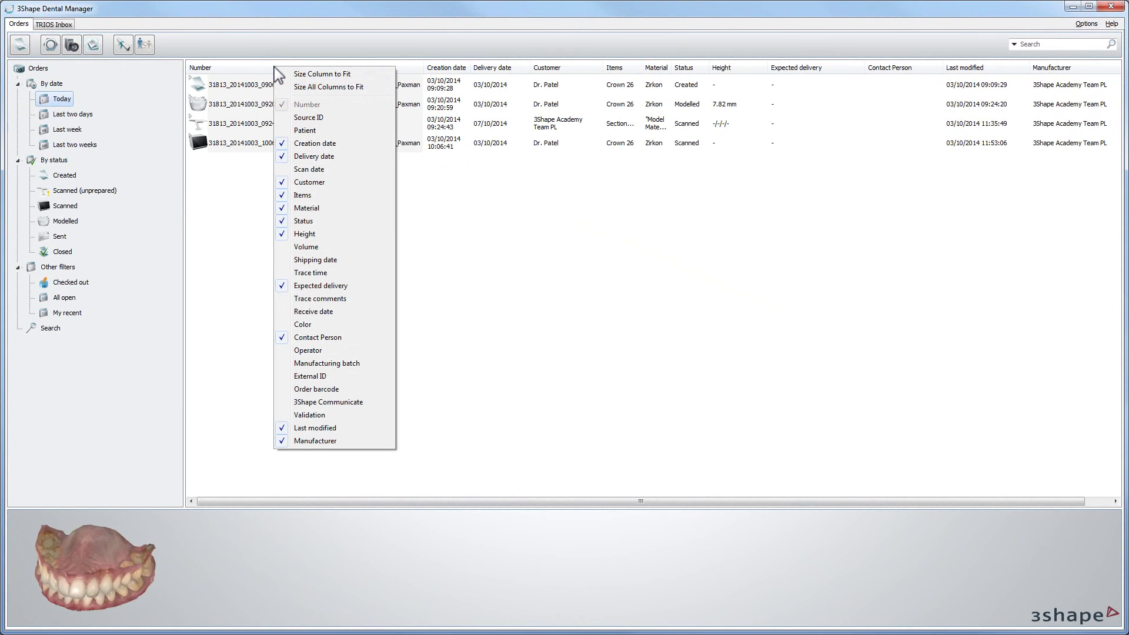
left_click(625, 69)
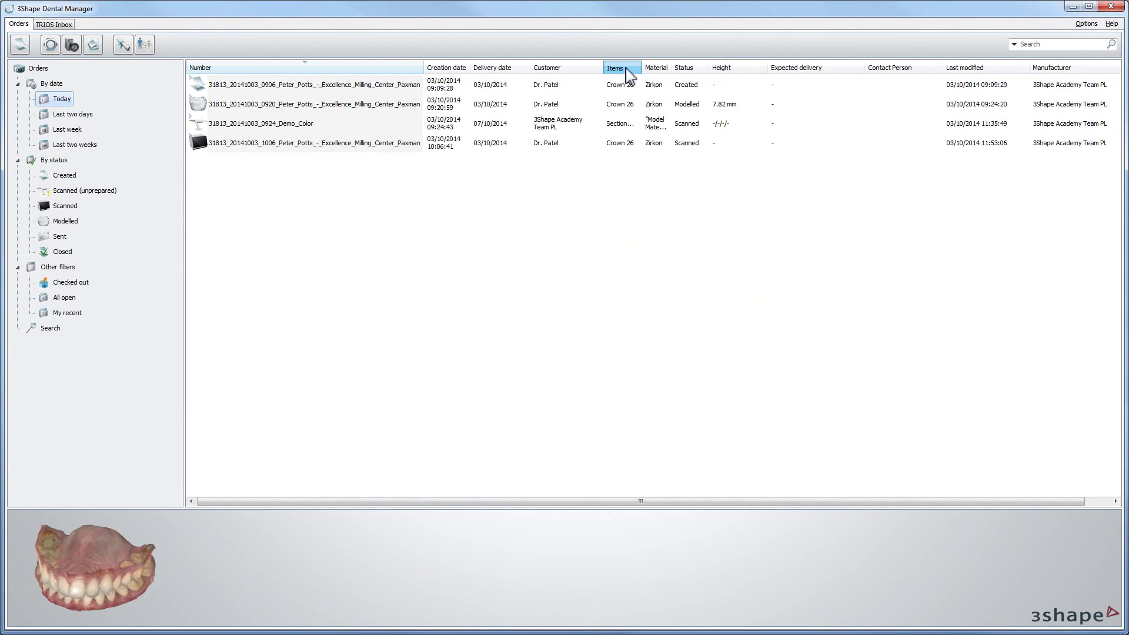
left_click_drag(627, 73, 552, 74)
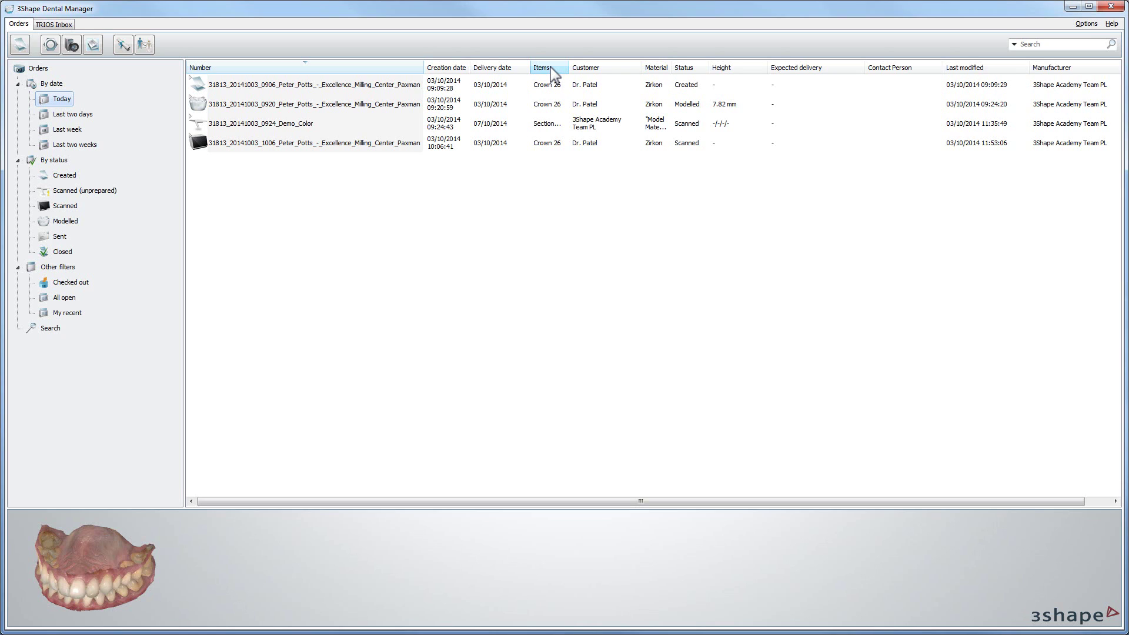
Hide the Items column, then show it again in the order list.
right_click(551, 74)
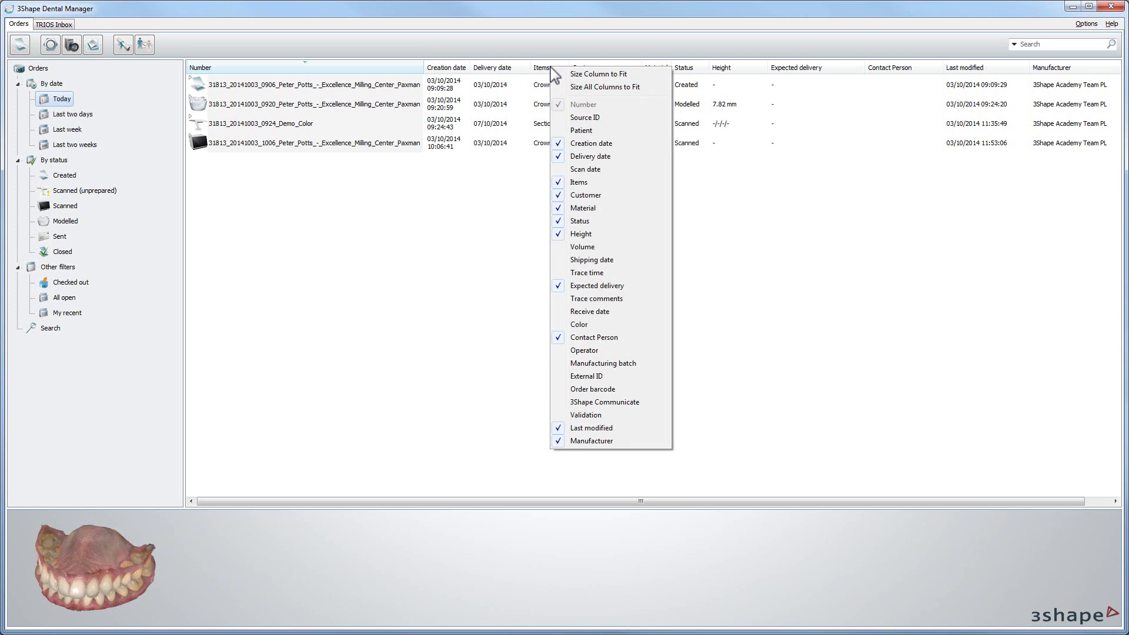
left_click(579, 182)
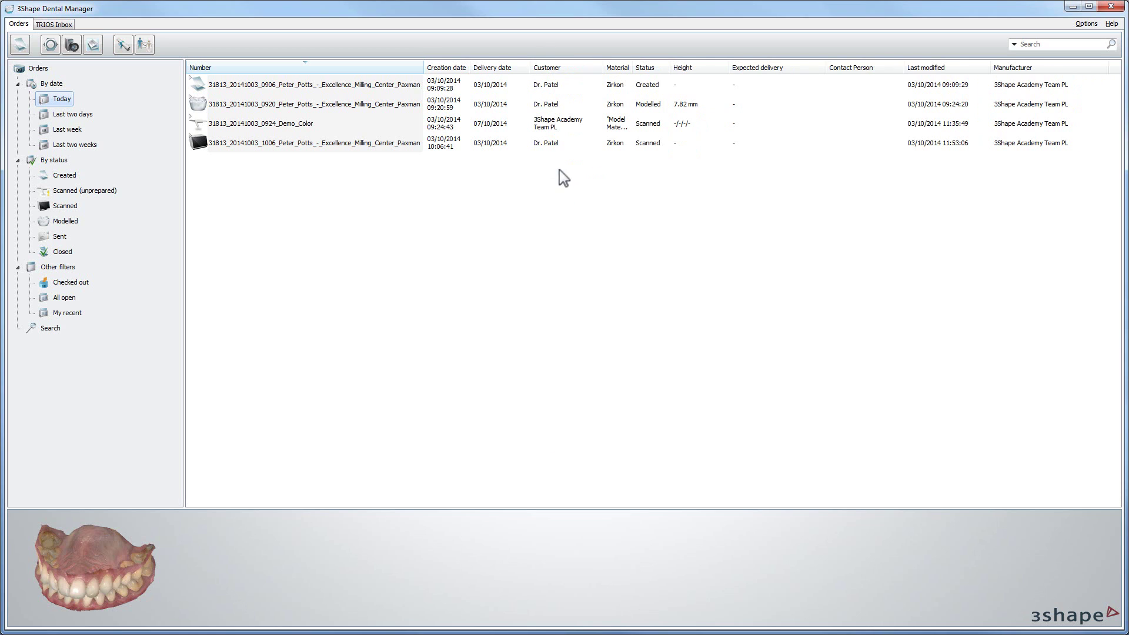
right_click(566, 69)
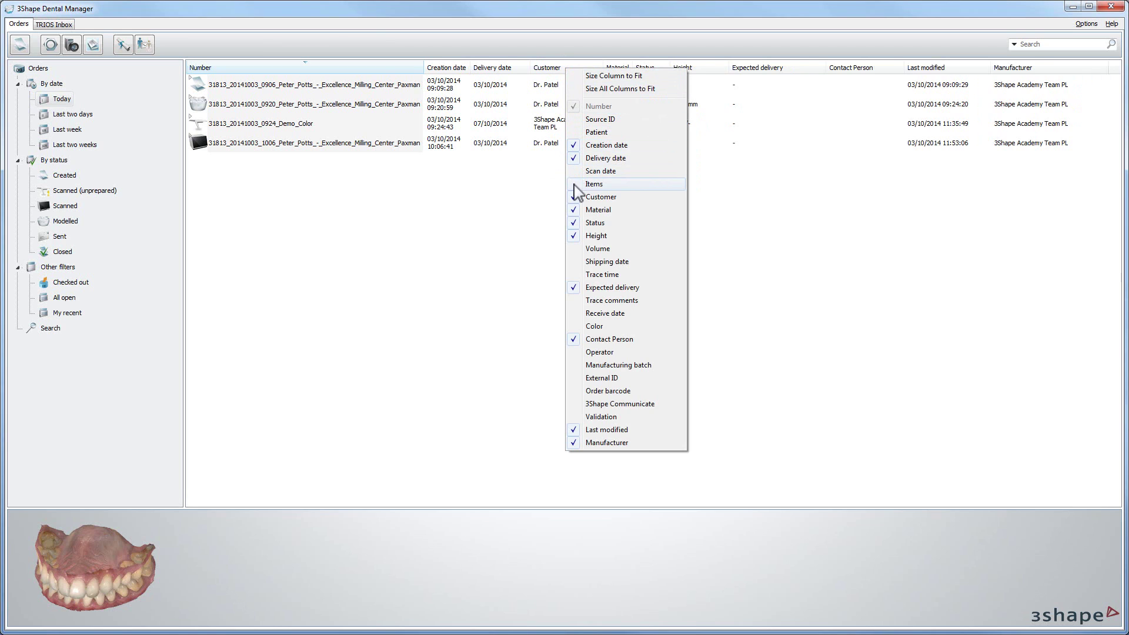
left_click(594, 184)
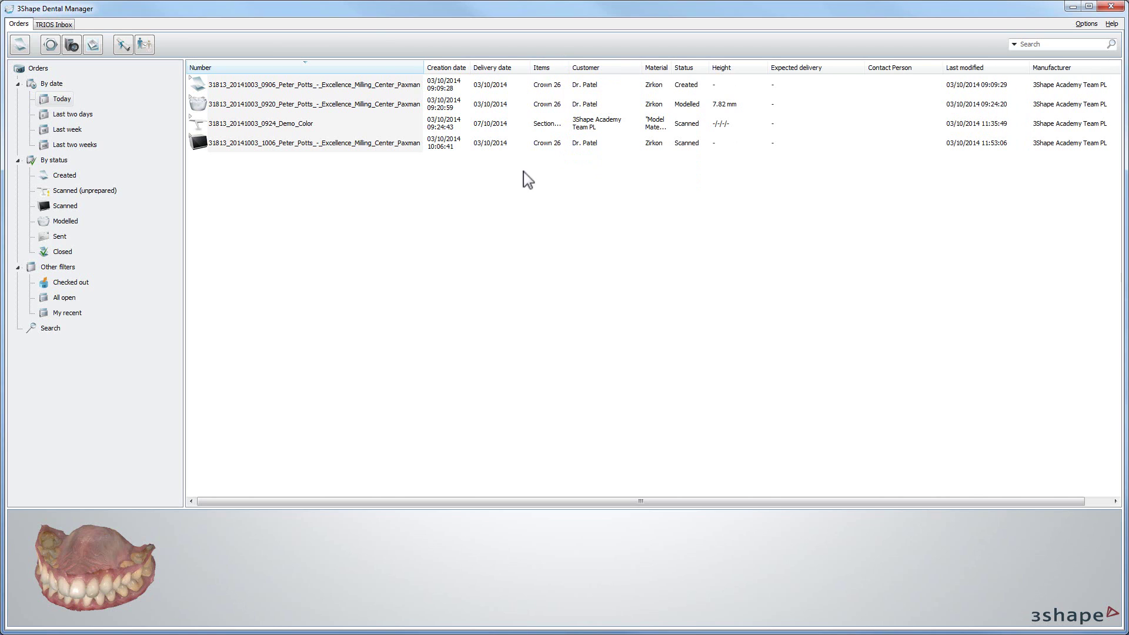
Preview the modelled order, then the 09:09 Created order with Crown 26 in Zirkon.
left_click(265, 105)
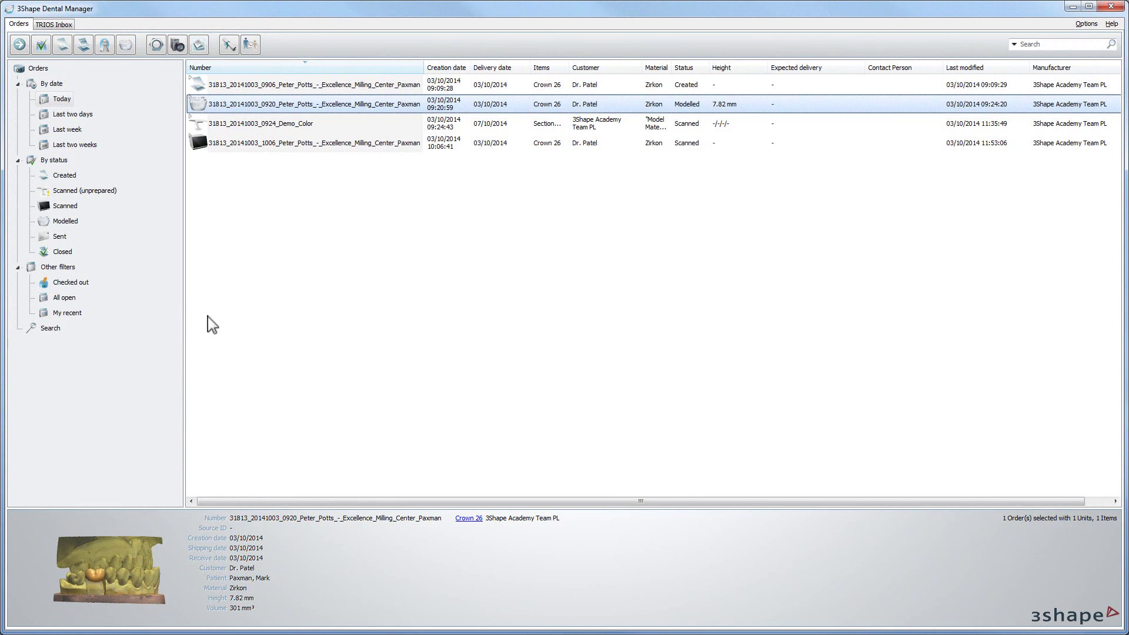
left_click(290, 96)
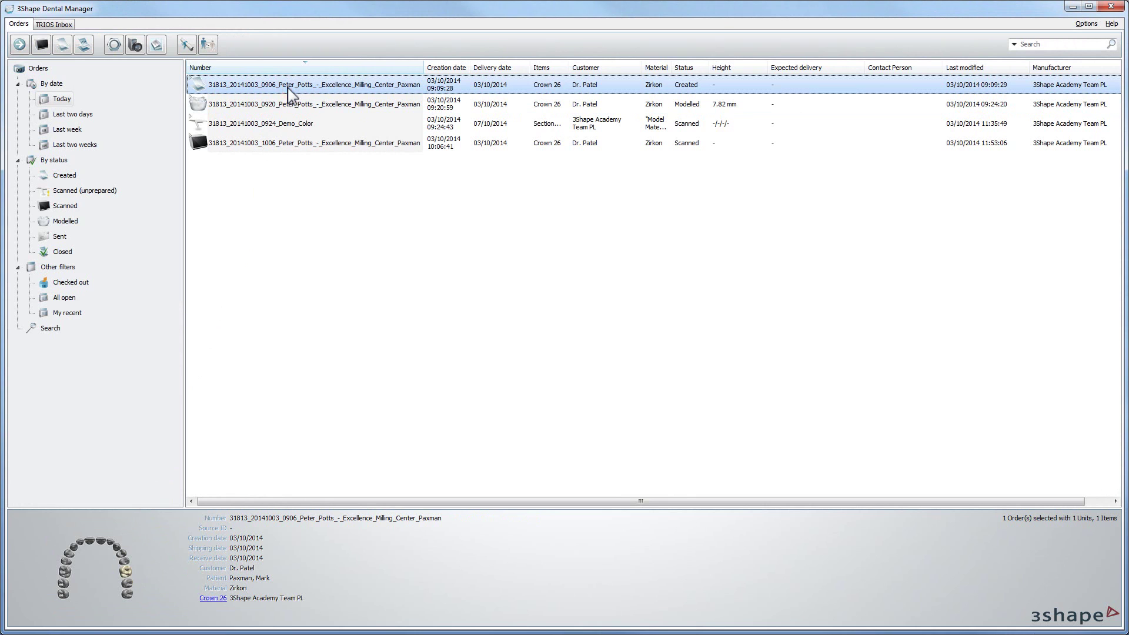